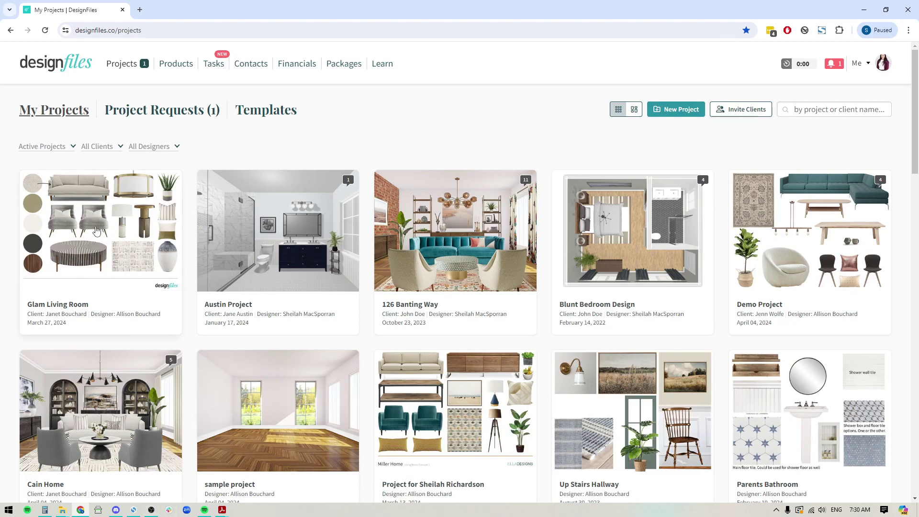
# Open the Glam Living Room project from My Projects to see its designs.
pyautogui.click(93, 228)
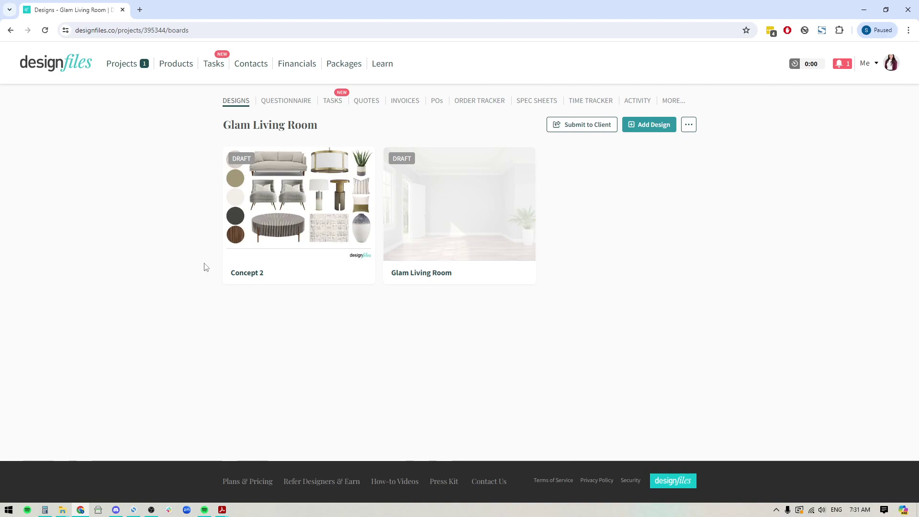
# Create a new Glam Living Room spec sheet (ID 66) and enter the recipient's name under Prepared For.
pyautogui.click(537, 101)
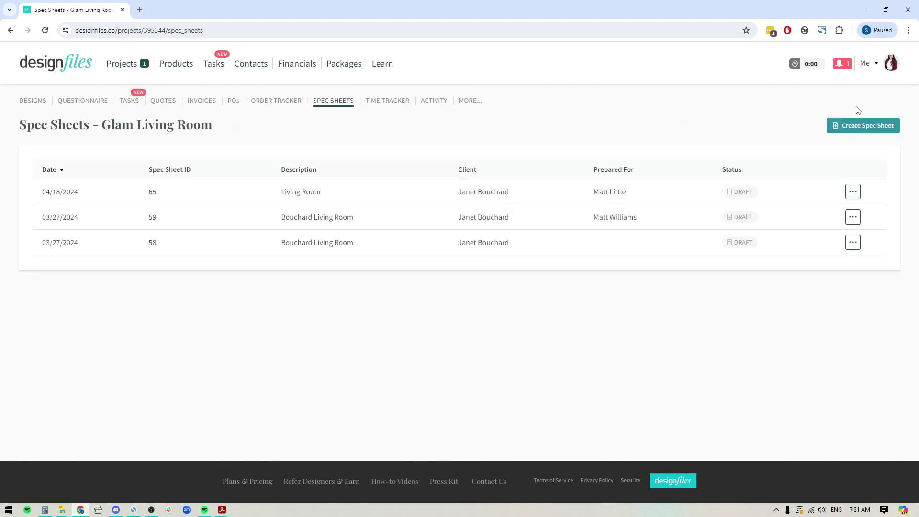
pyautogui.click(869, 130)
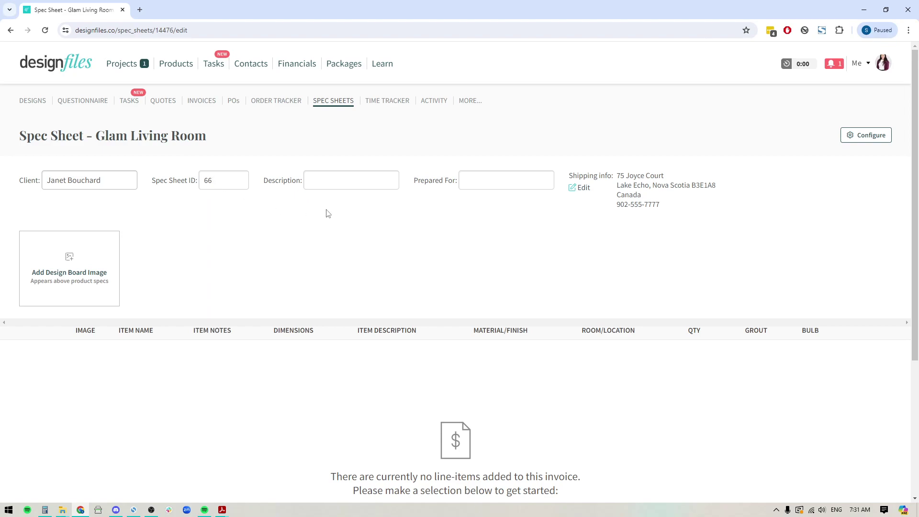
pyautogui.click(470, 177)
pyautogui.write('Ms')
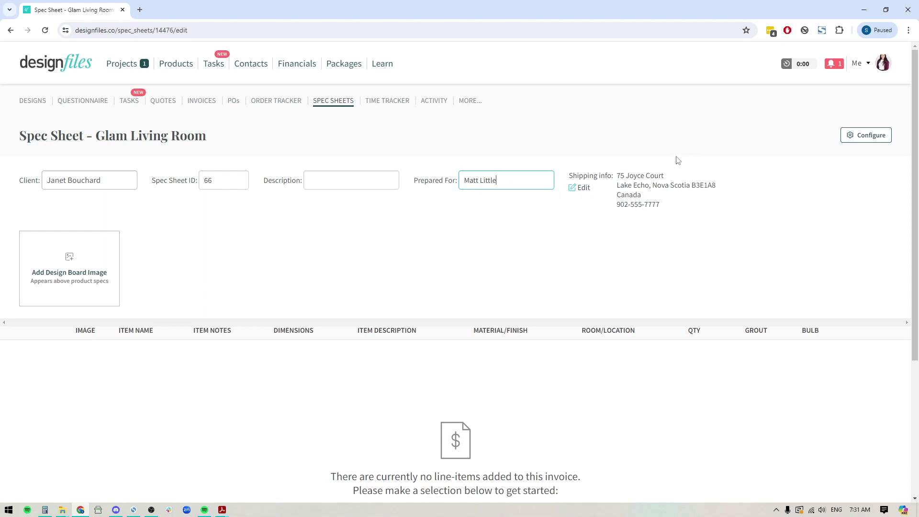
pyautogui.scroll(-2, 495, 246)
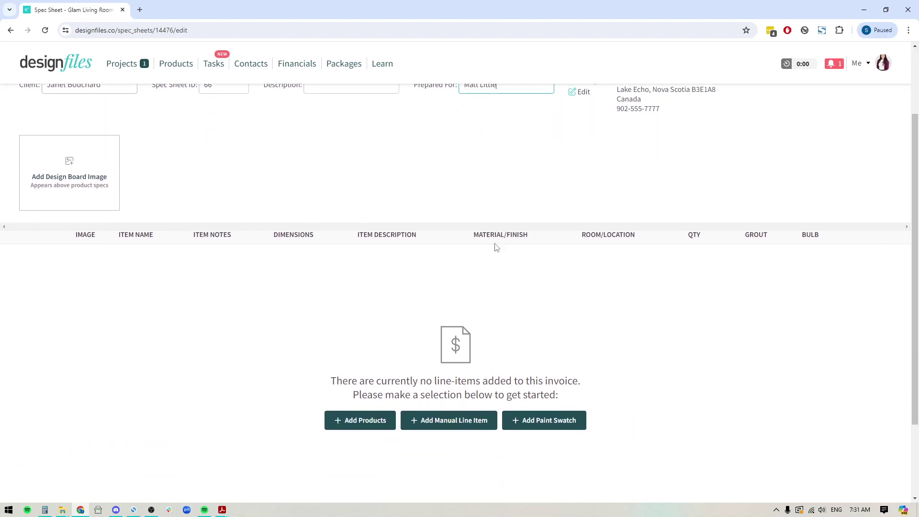
pyautogui.click(57, 177)
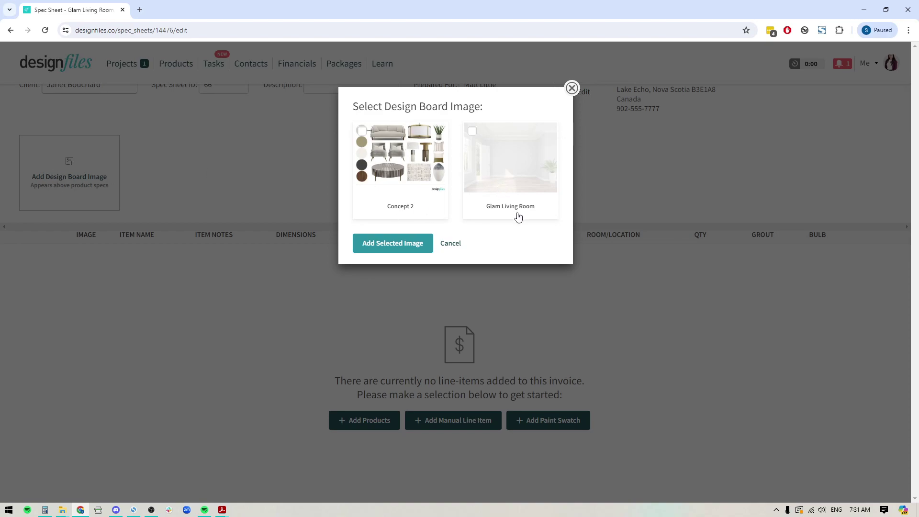
pyautogui.click(363, 131)
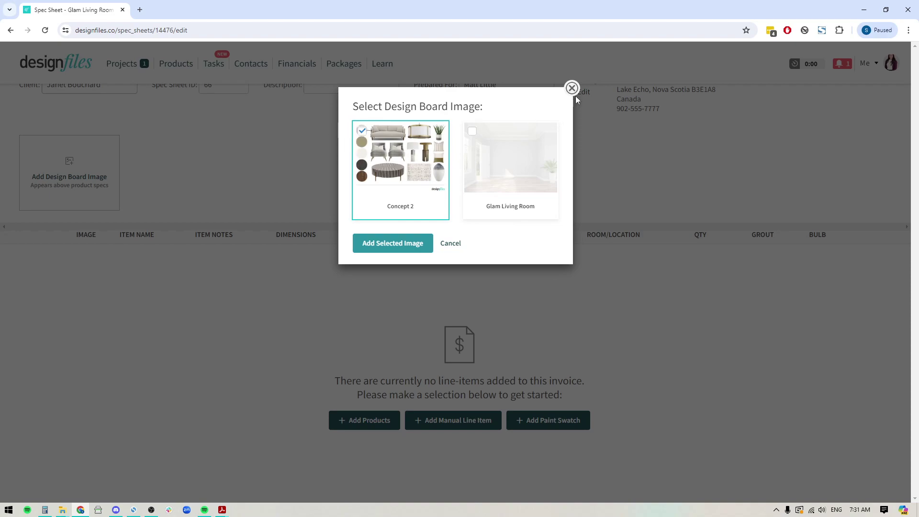
pyautogui.click(572, 88)
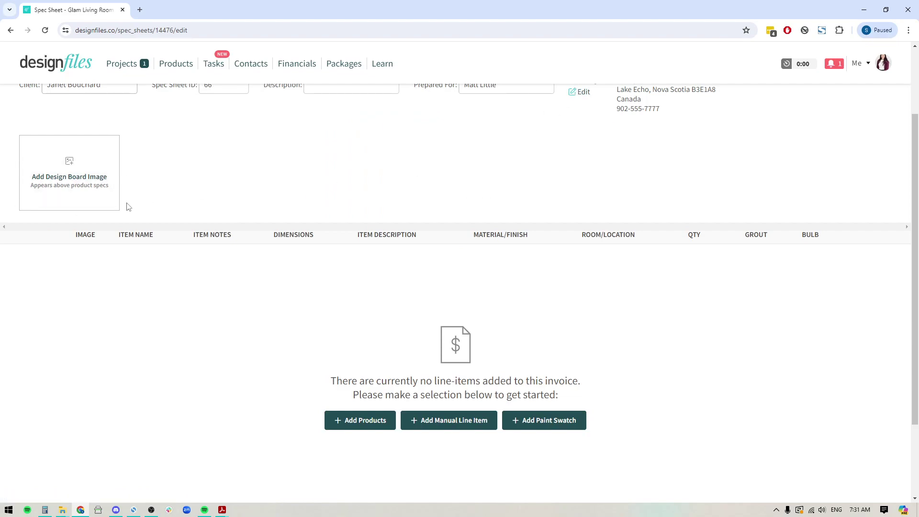
pyautogui.scroll(-3, 421, 304)
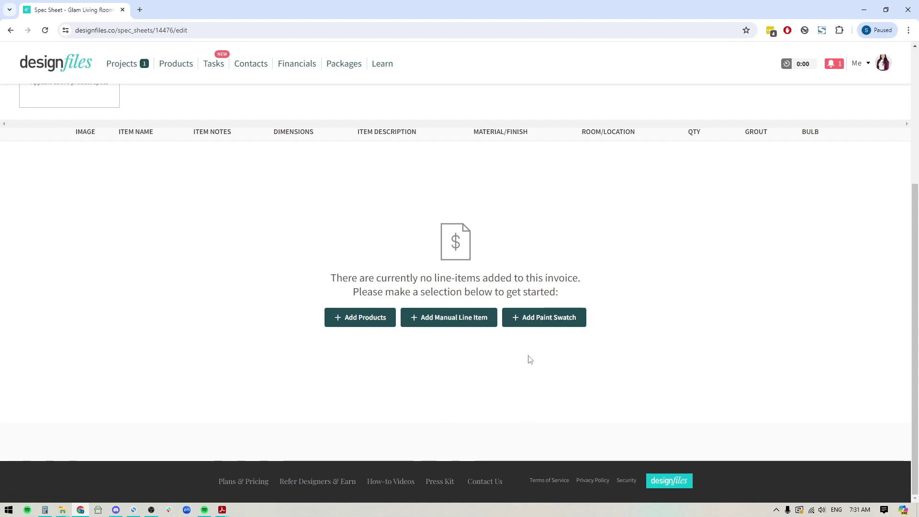
pyautogui.scroll(3, 830, 318)
pyautogui.scroll(2, 830, 318)
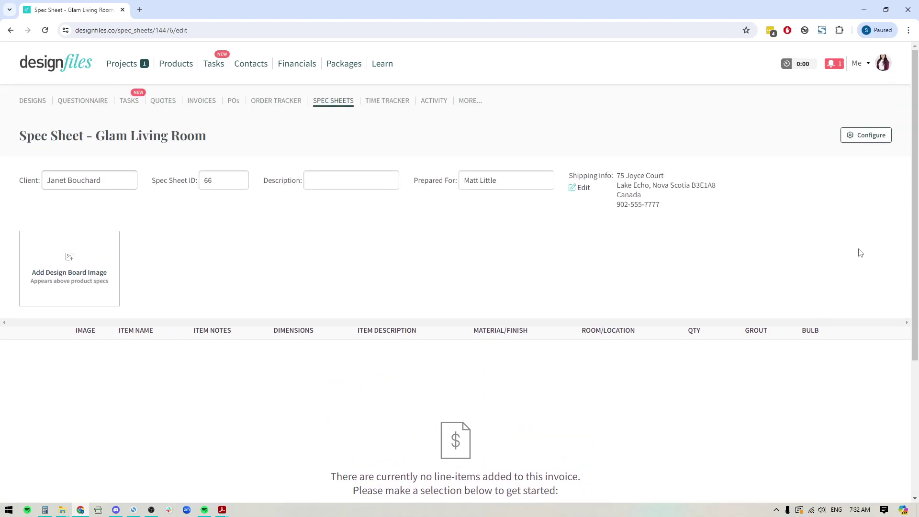
# Delete the grout and bulb fields and replace Dimensions and Item Description columns with Vendor and Product Link.
pyautogui.click(873, 136)
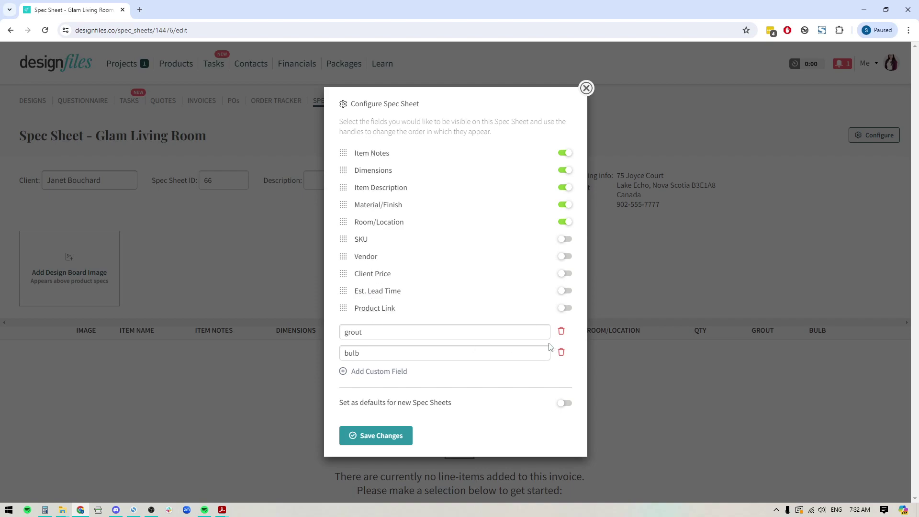
pyautogui.click(561, 332)
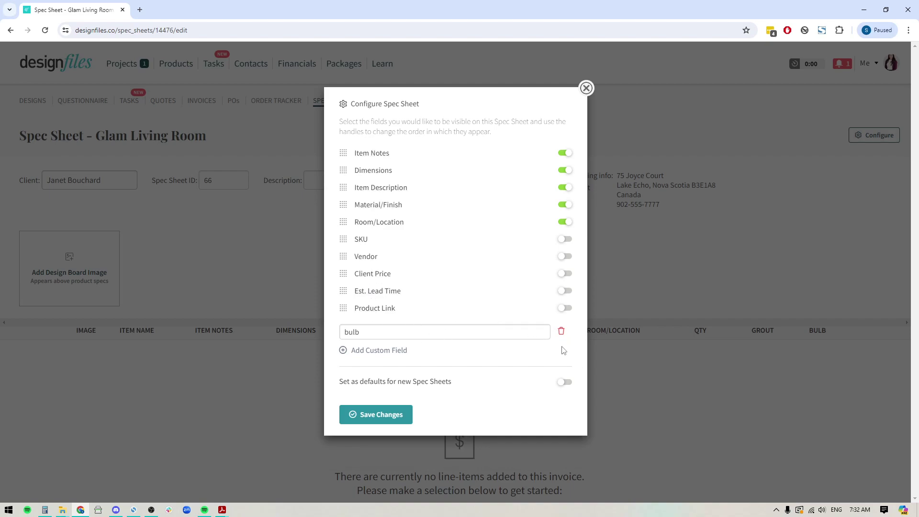
pyautogui.click(561, 332)
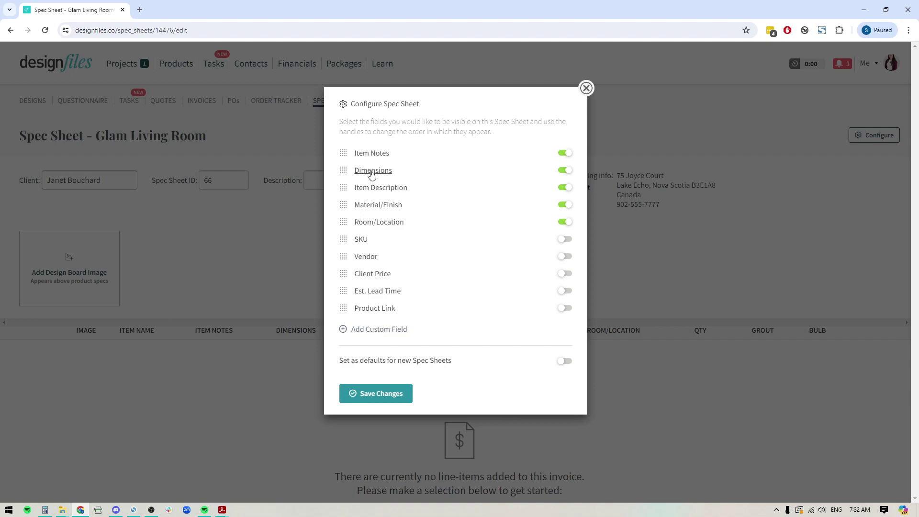
pyautogui.click(566, 171)
pyautogui.click(566, 187)
pyautogui.click(564, 256)
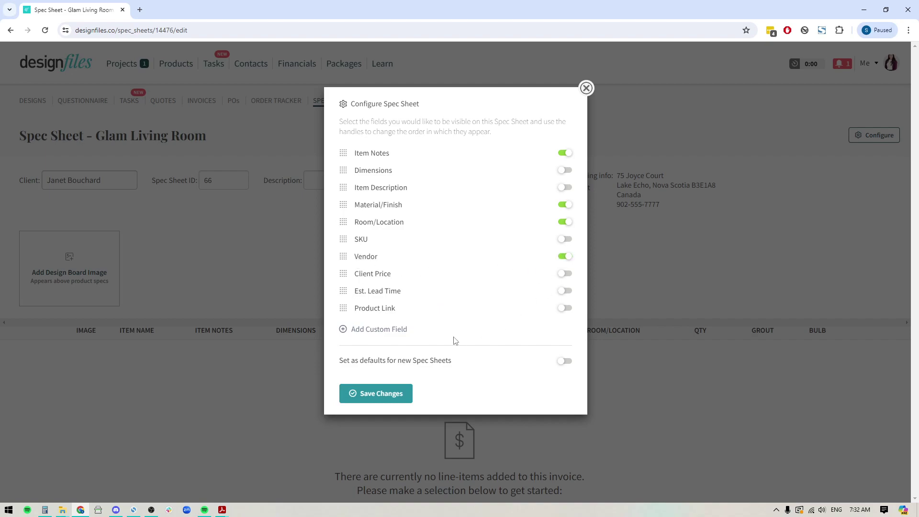
pyautogui.click(563, 308)
pyautogui.click(379, 393)
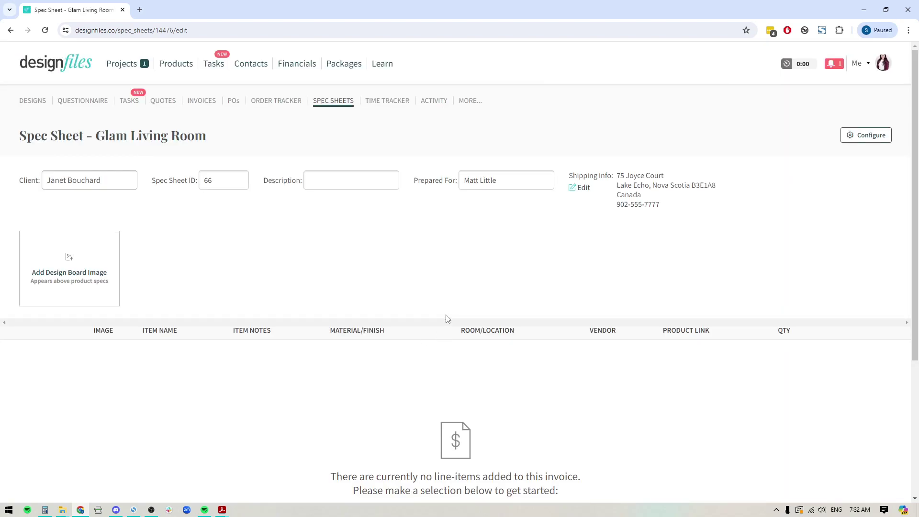
# Add all four paint swatches, from Worldly Gray to Gardenia, to the spec sheet as line items.
pyautogui.scroll(-3, 437, 318)
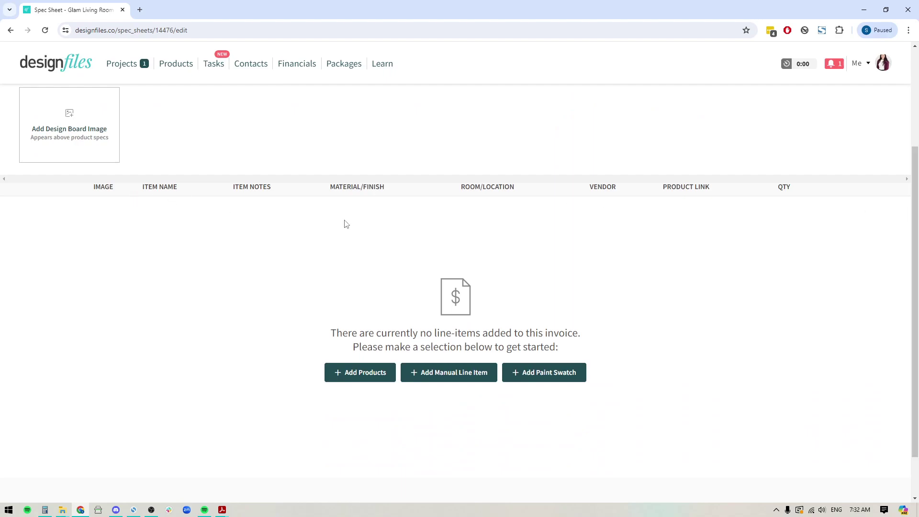
pyautogui.click(541, 372)
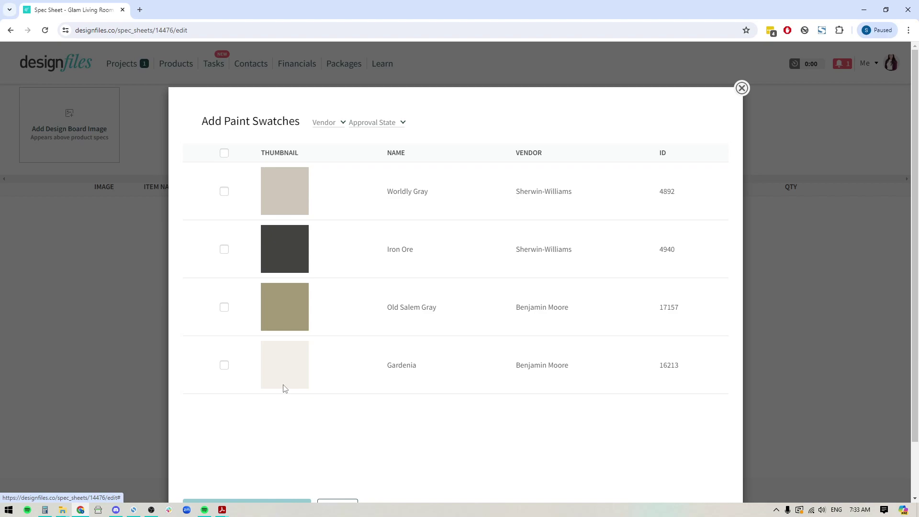
pyautogui.click(224, 153)
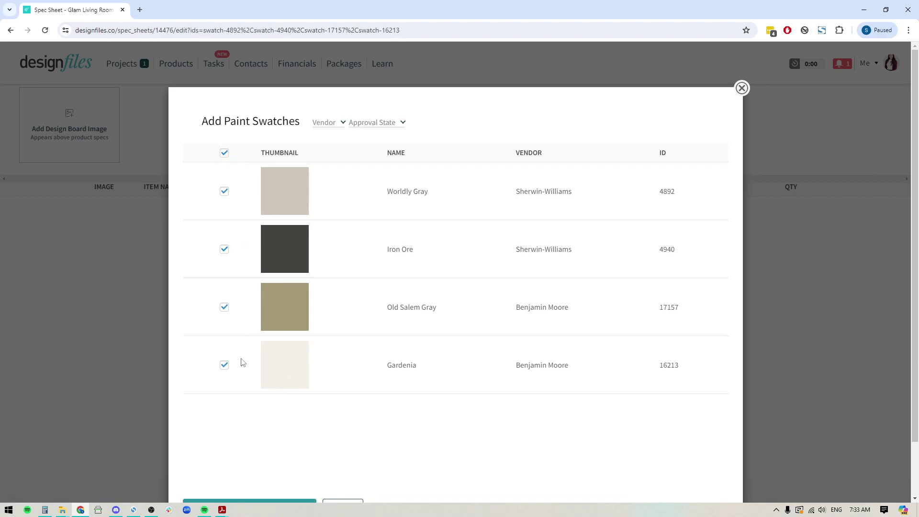
pyautogui.scroll(-2, 240, 365)
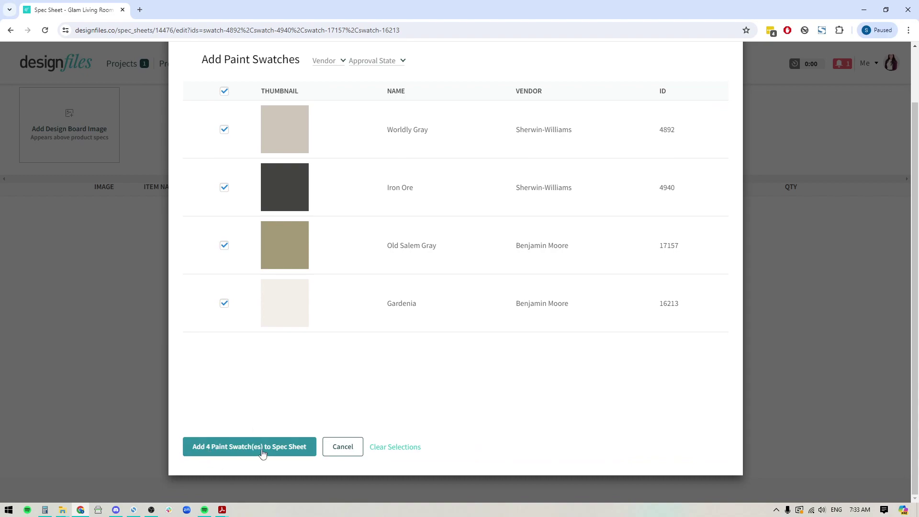
pyautogui.scroll(2, 262, 407)
pyautogui.click(224, 153)
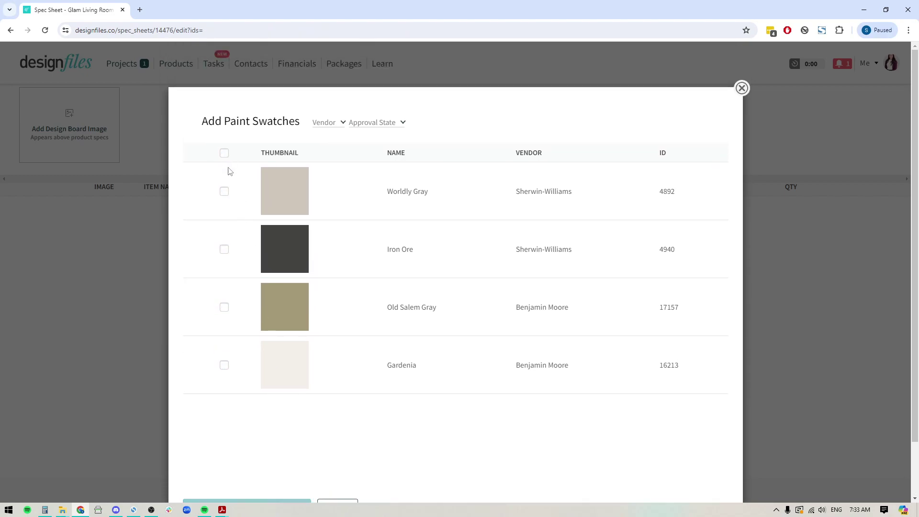
pyautogui.click(224, 192)
pyautogui.click(225, 250)
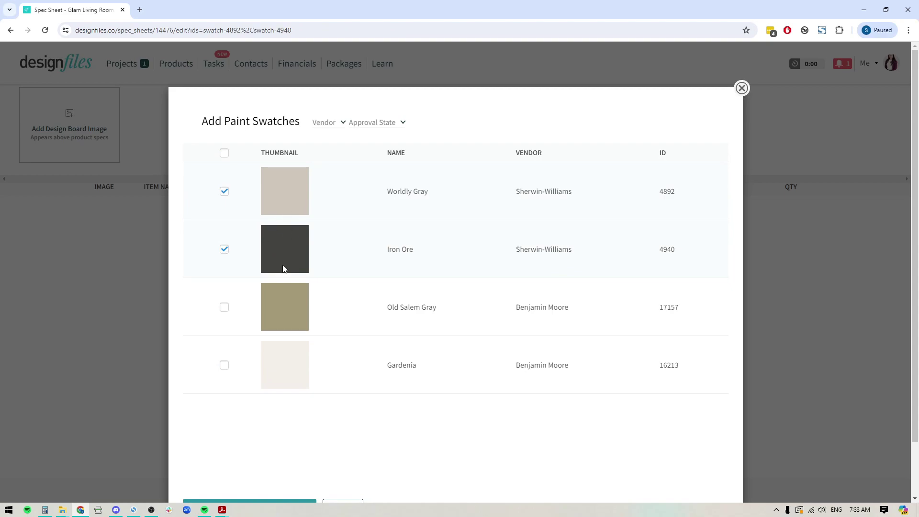
pyautogui.click(224, 153)
pyautogui.scroll(-2, 264, 383)
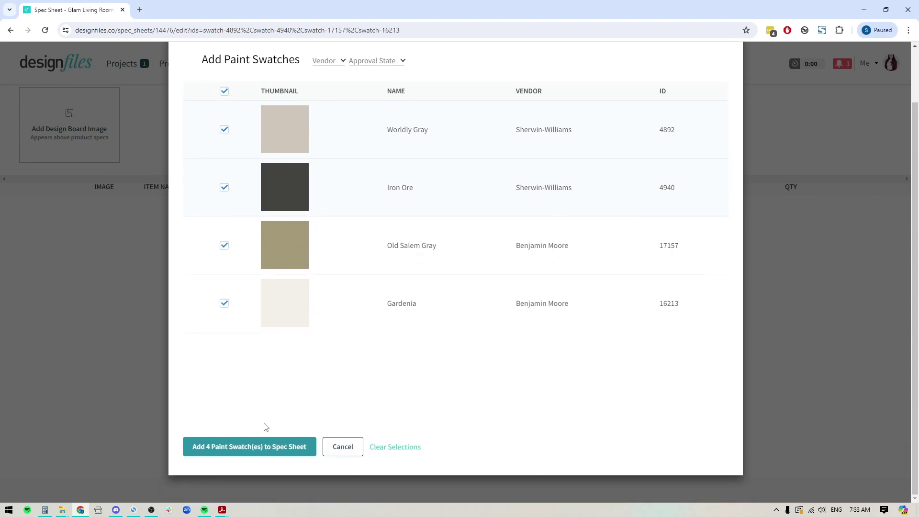
pyautogui.click(235, 445)
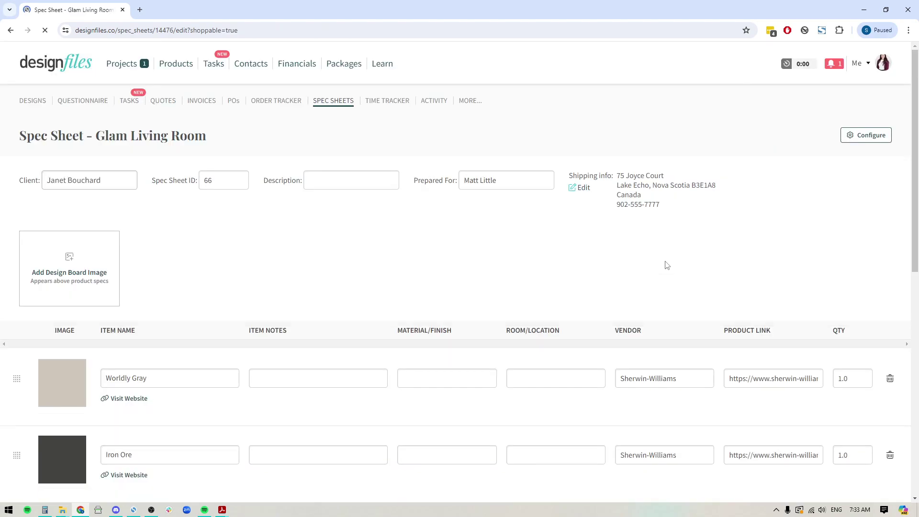
# Give Worldly Gray, Old Salem Gray and Gardenia an Egg Shell finish.
pyautogui.scroll(-5, 429, 260)
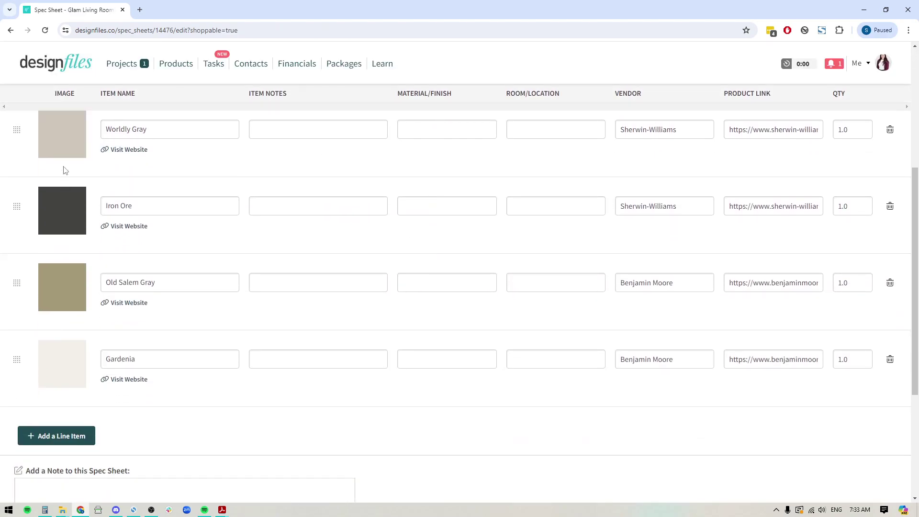
pyautogui.scroll(1, 62, 170)
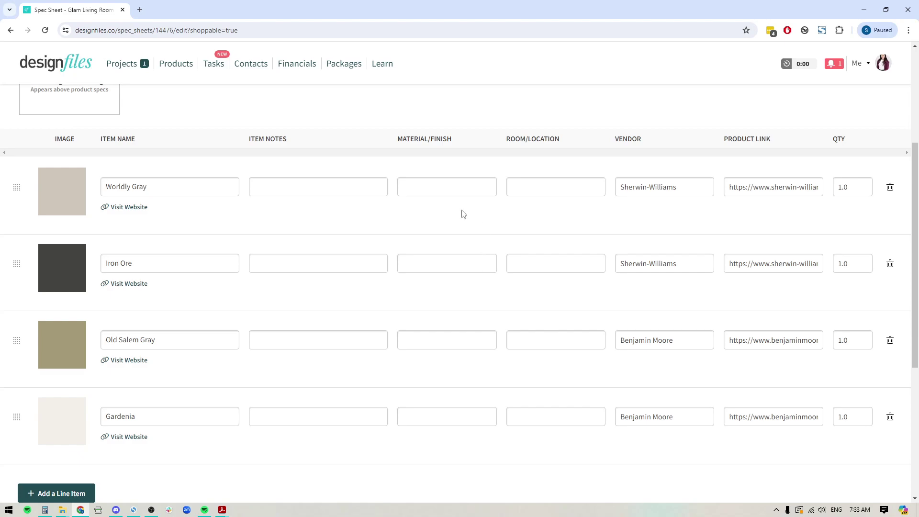
pyautogui.click(426, 191)
pyautogui.write('Egg Sh')
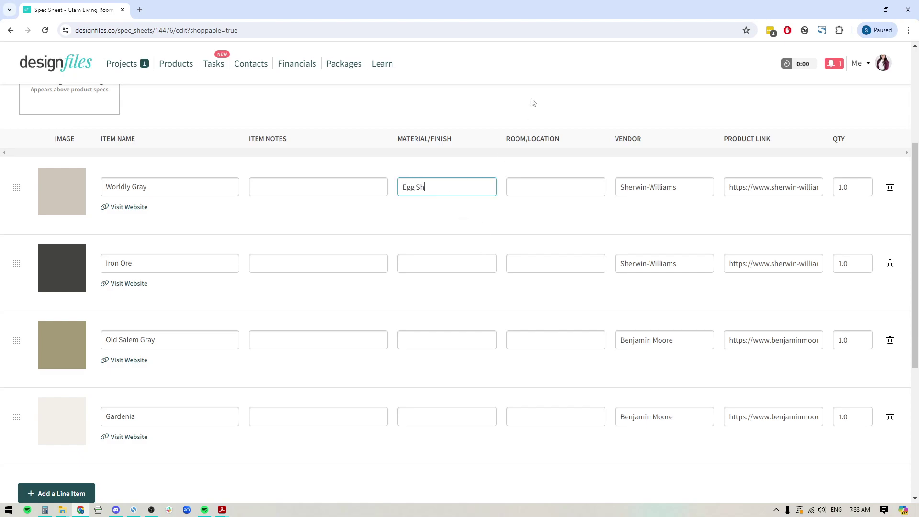
pyautogui.write('ell')
pyautogui.moveTo(439, 187); pyautogui.dragTo(381, 200)
pyautogui.click(423, 335)
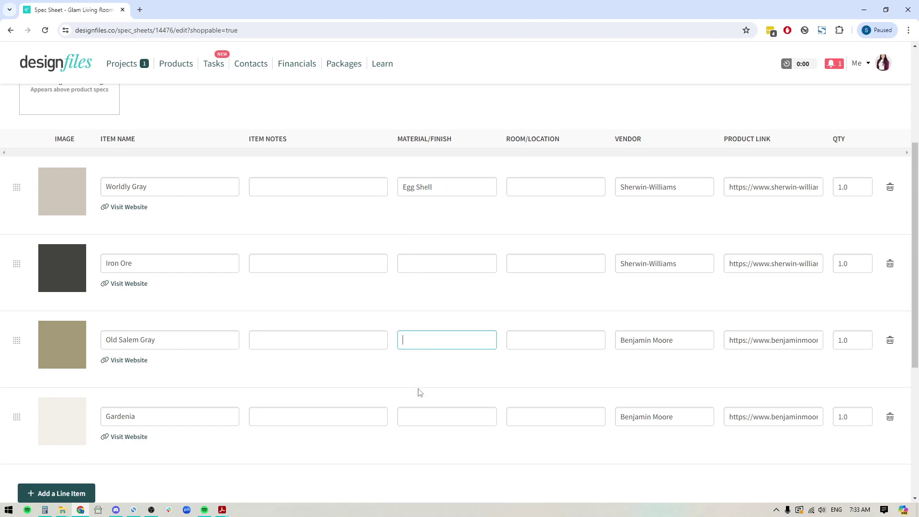
pyautogui.write('Egg Shell')
pyautogui.click(413, 421)
pyautogui.write('Egg Shell')
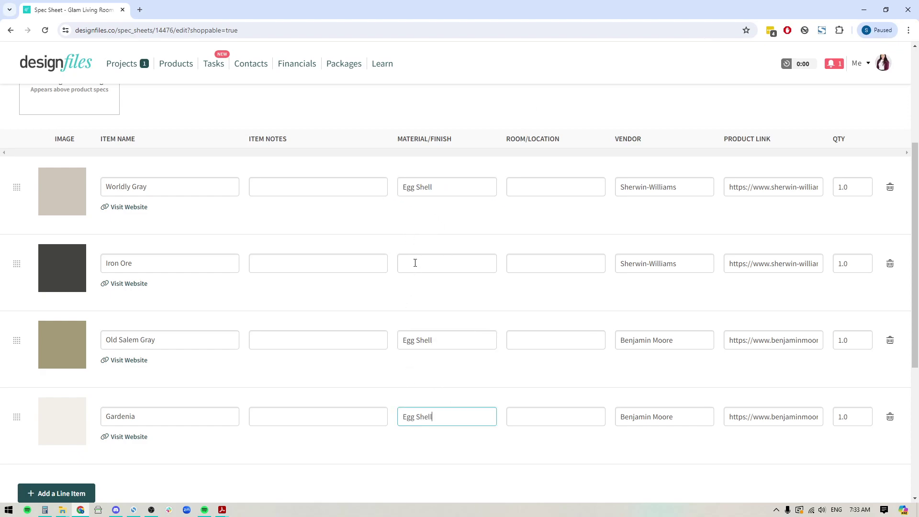
pyautogui.click(417, 262)
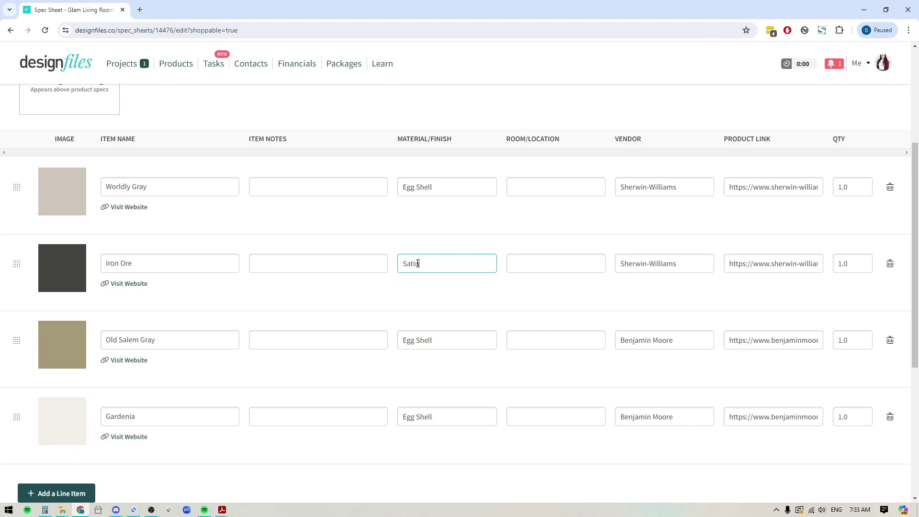
# Set Worldly Gray's location to 'Living Room - Walls' and Gardenia's to 'Living Room - Trim'.
pyautogui.click(529, 186)
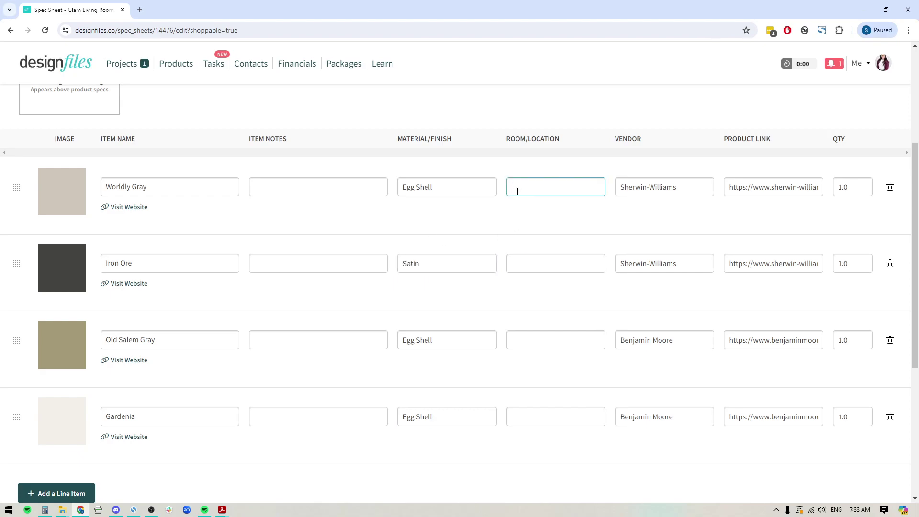
pyautogui.write('Living Room - Walls')
pyautogui.hotkey('ctrl', 'a')
pyautogui.hotkey('ctrl', 'c')
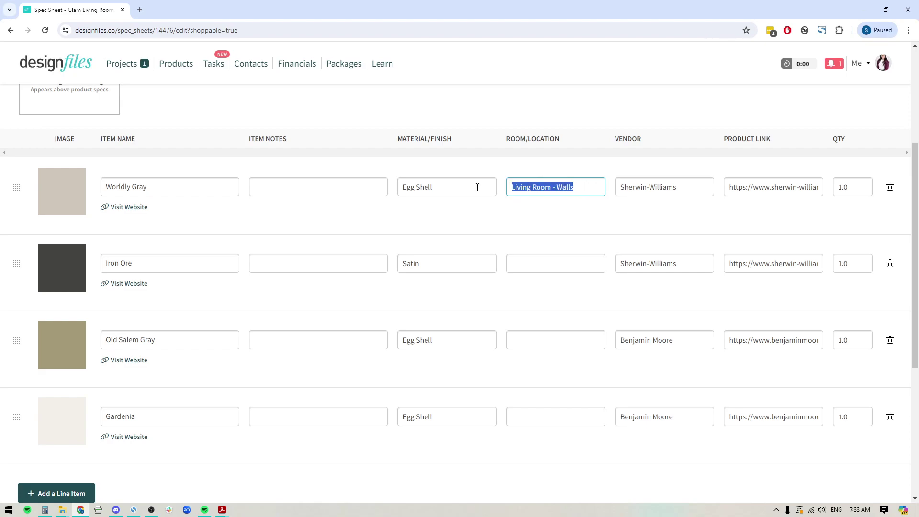
pyautogui.click(526, 413)
pyautogui.hotkey('ctrl', 'v')
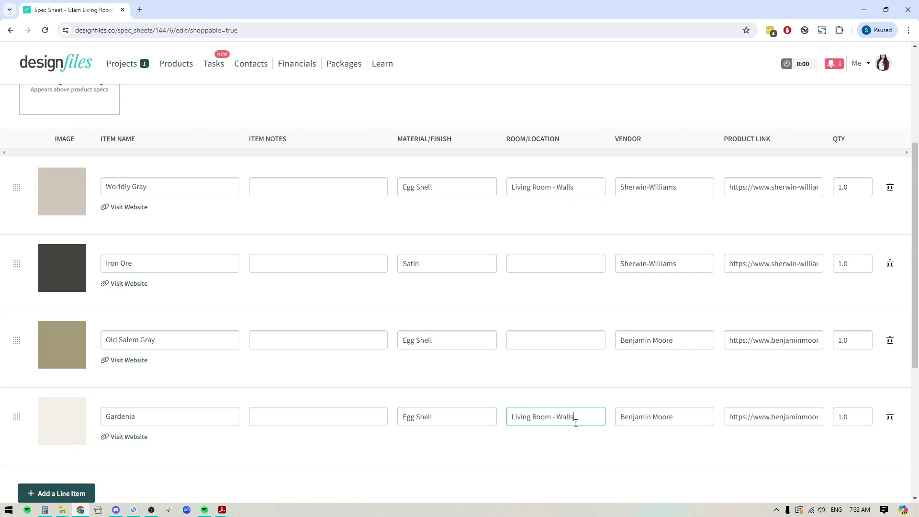
pyautogui.moveTo(576, 418); pyautogui.dragTo(556, 417)
pyautogui.write('Trim')
# Set Old Salem Gray's location to 'Living Room - Ceiling' and Iron Ore's to 'Living Room - Built-in Cabinet'.
pyautogui.click(525, 340)
pyautogui.hotkey('ctrl', 'v')
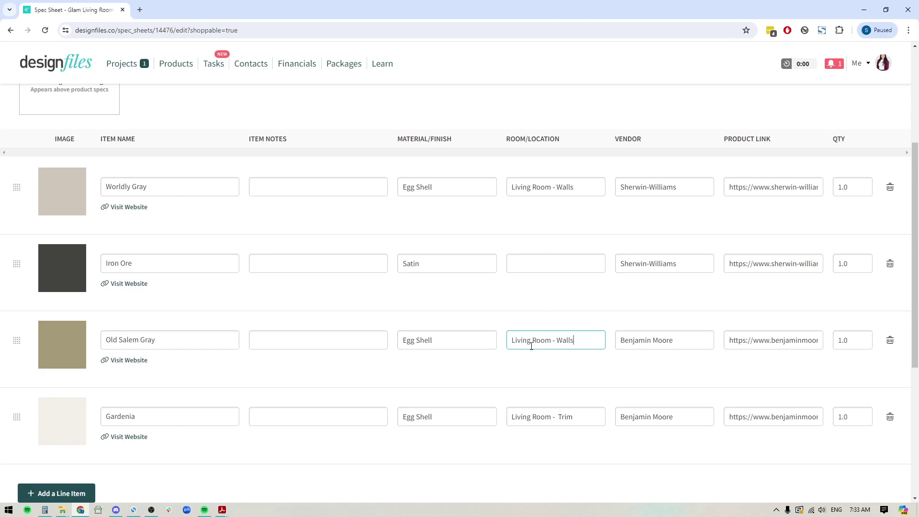
pyautogui.moveTo(576, 340); pyautogui.dragTo(556, 340)
pyautogui.write('eiling')
pyautogui.click(544, 260)
pyautogui.hotkey('ctrl', 'v')
pyautogui.moveTo(574, 264); pyautogui.dragTo(556, 264)
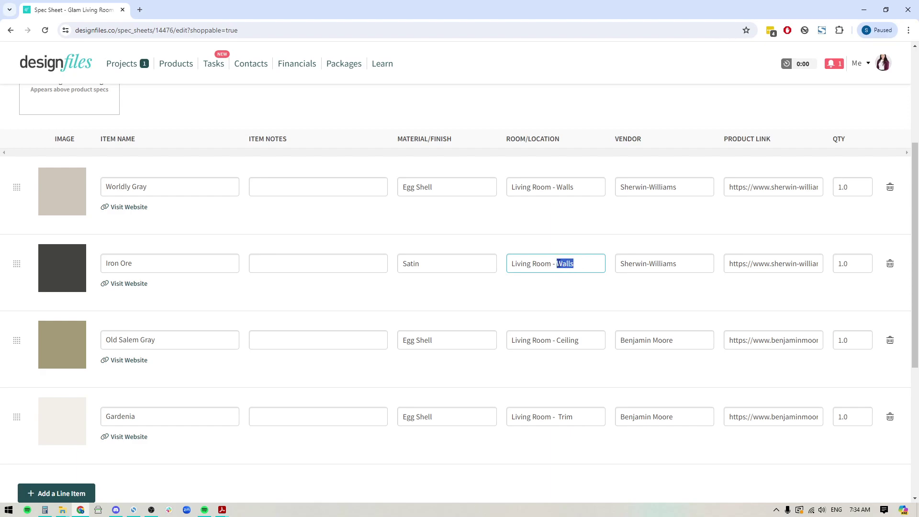
pyautogui.write('Built-in Cabinet')
# Enter 'Gallon' as the item note for all four paint swatches.
pyautogui.click(301, 183)
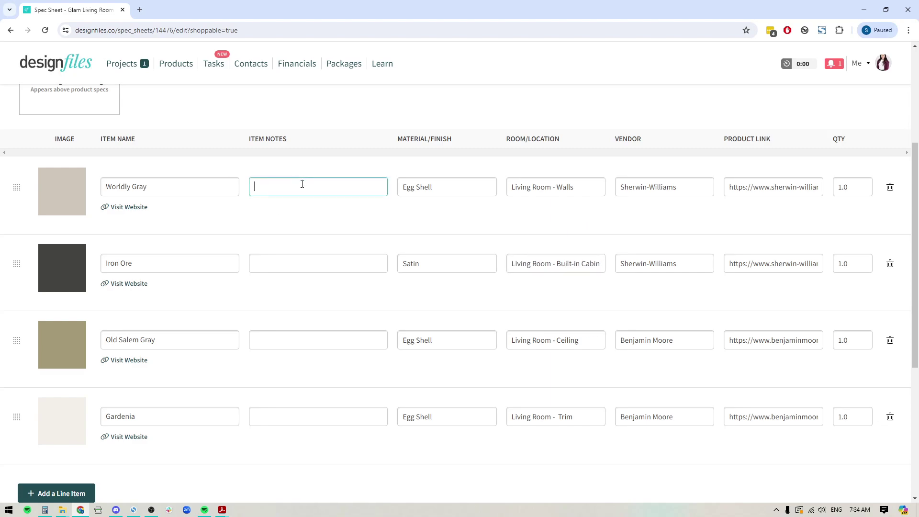
pyautogui.write('Gallon')
pyautogui.moveTo(280, 192); pyautogui.dragTo(230, 187)
pyautogui.hotkey('ctrl', 'c')
pyautogui.click(264, 263)
pyautogui.hotkey('ctrl', 'v')
pyautogui.click(268, 341)
pyautogui.hotkey('ctrl', 'v')
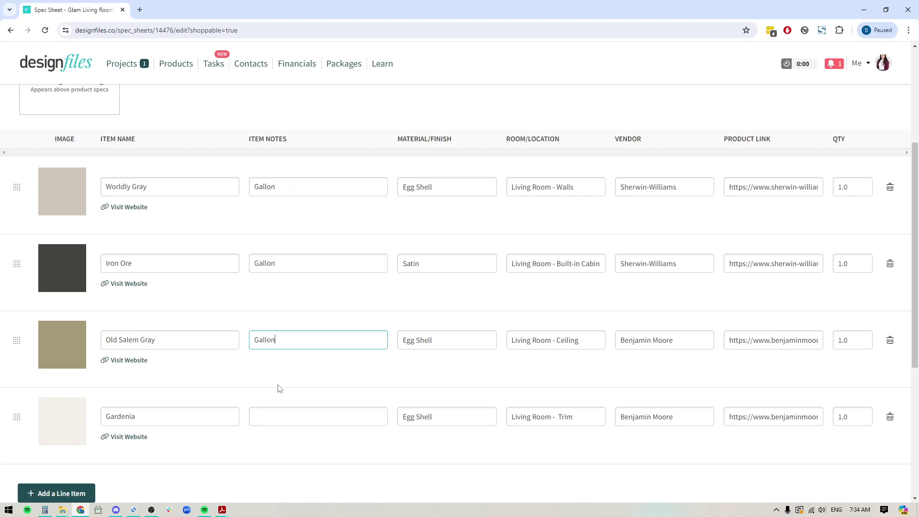
pyautogui.click(260, 417)
pyautogui.hotkey('ctrl', 'v')
# Change the Gardenia and Worldly Gray quantities to 2, then look over the Add a Line Item options.
pyautogui.moveTo(844, 418); pyautogui.dragTo(827, 418)
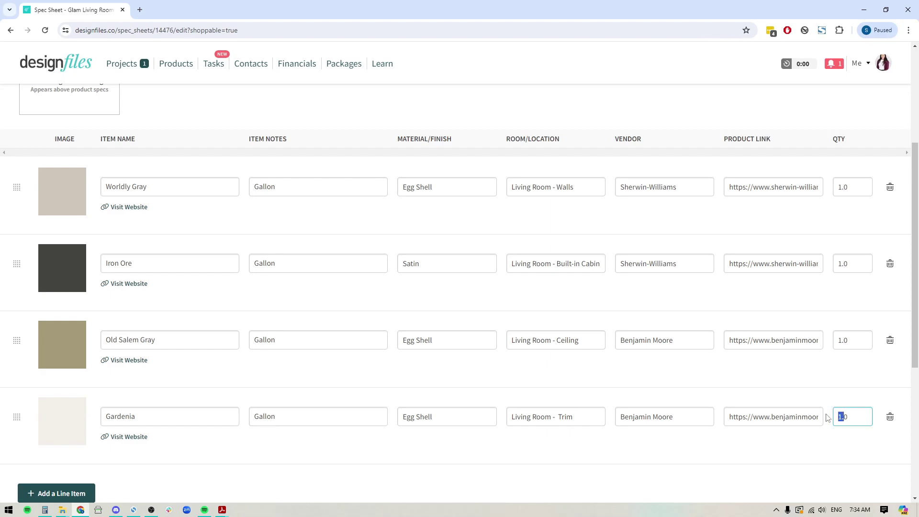
pyautogui.write('2')
pyautogui.moveTo(844, 186); pyautogui.dragTo(827, 189)
pyautogui.write('2')
pyautogui.scroll(-4, 522, 240)
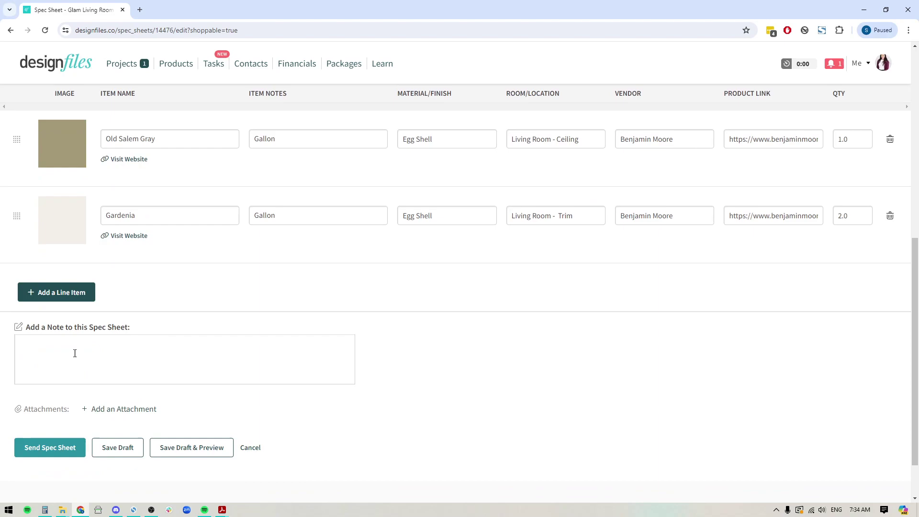
pyautogui.click(78, 294)
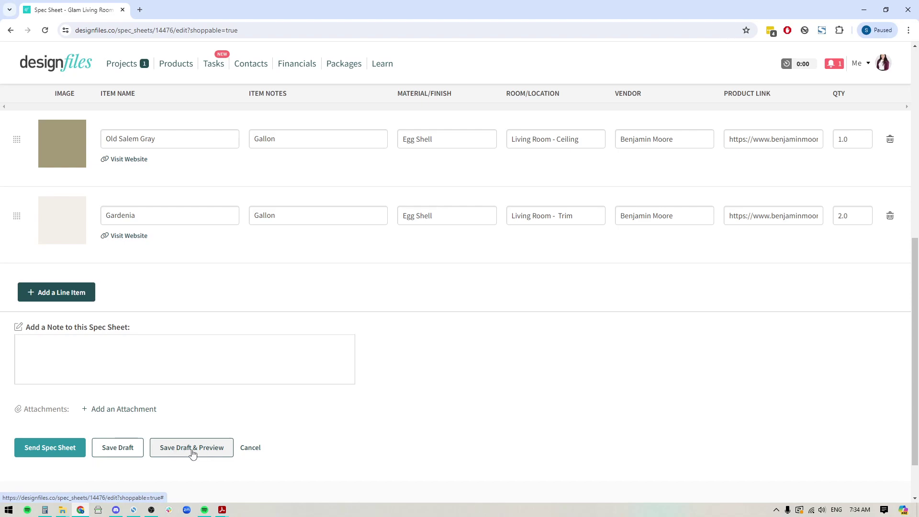
# Save the sheet as a draft, review the client-facing preview, then return to the editor.
pyautogui.click(218, 452)
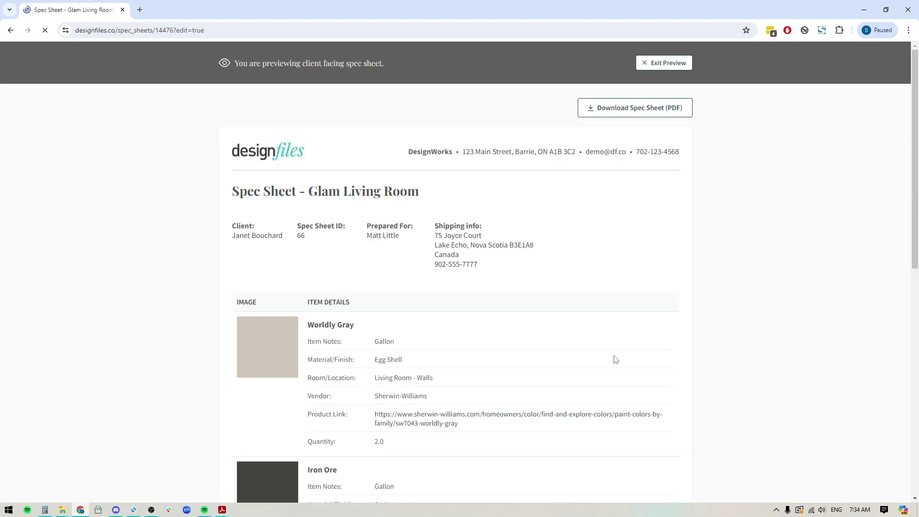
pyautogui.scroll(-4, 607, 344)
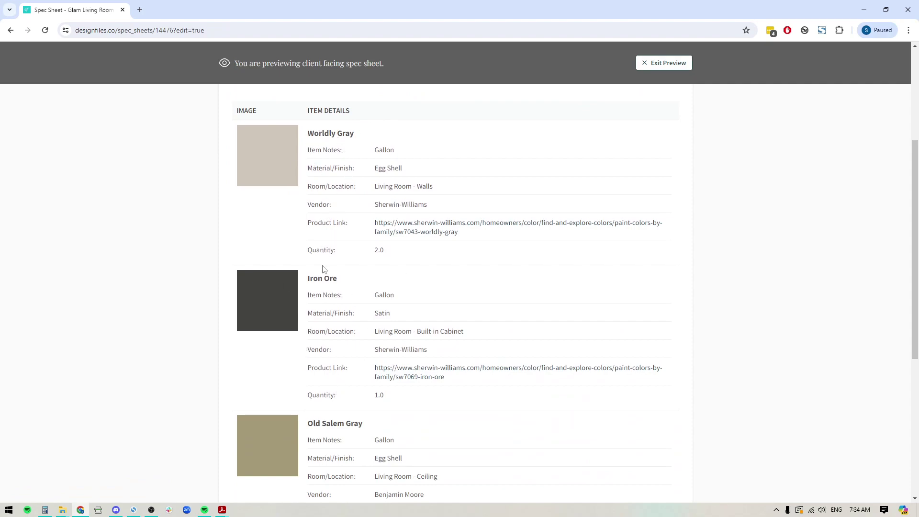
pyautogui.scroll(-1, 324, 271)
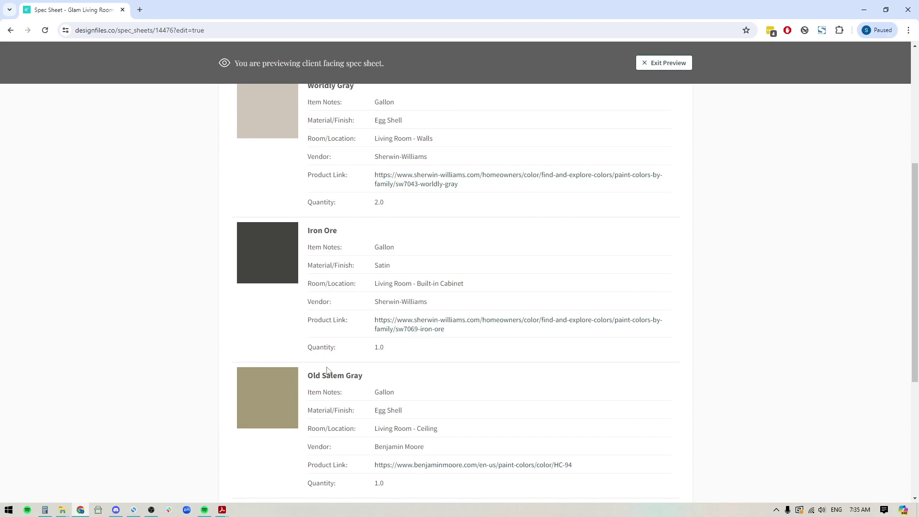
pyautogui.scroll(-2, 328, 369)
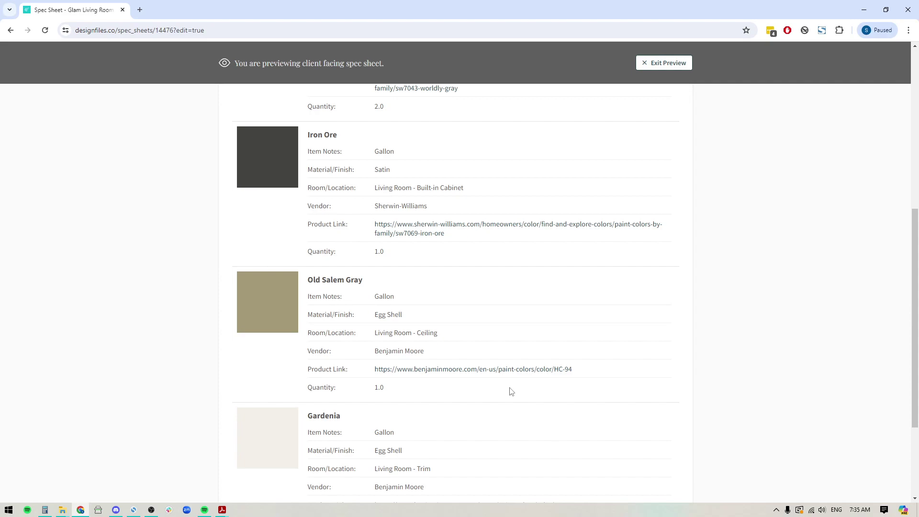
pyautogui.scroll(7, 511, 391)
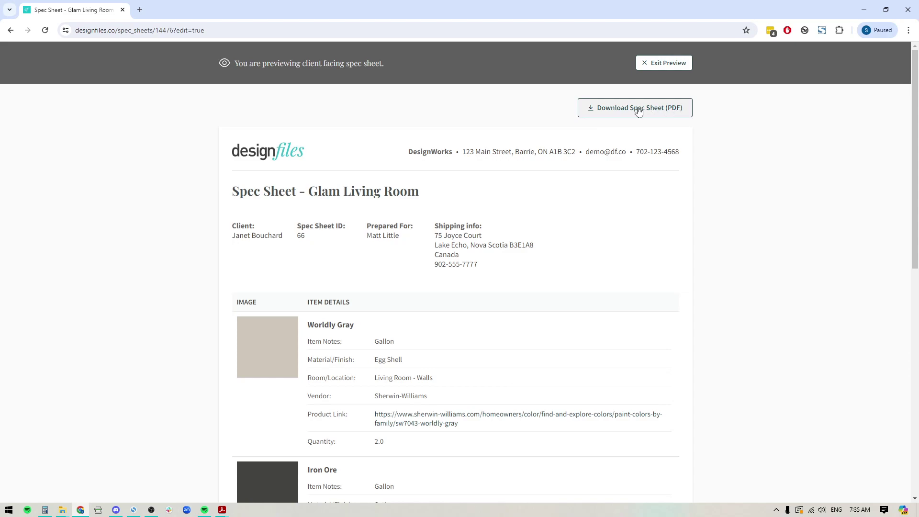
pyautogui.scroll(-4, 642, 265)
pyautogui.scroll(-1, 641, 265)
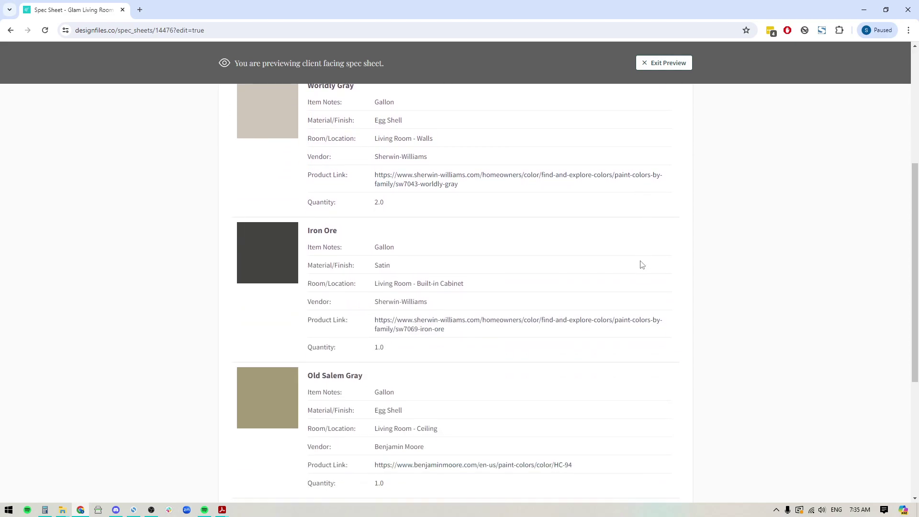
pyautogui.scroll(-4, 621, 263)
pyautogui.scroll(6, 636, 246)
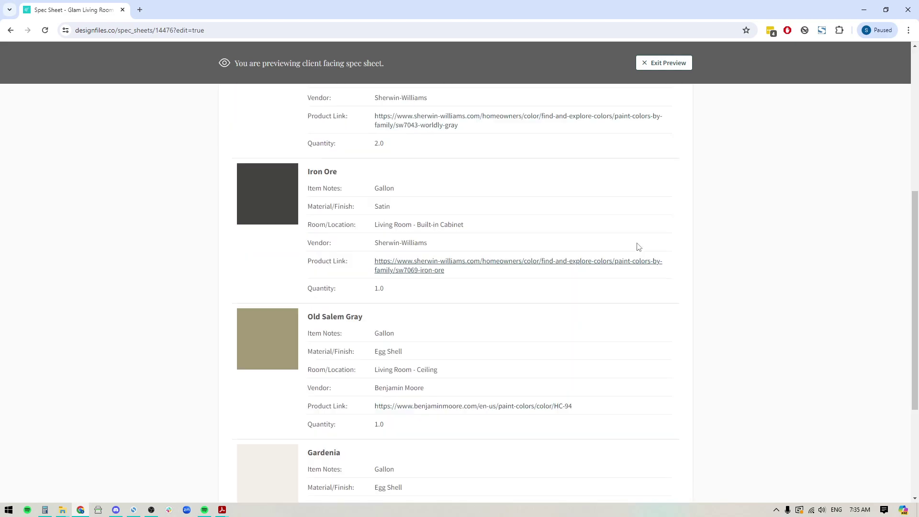
pyautogui.click(662, 67)
pyautogui.scroll(-4, 607, 268)
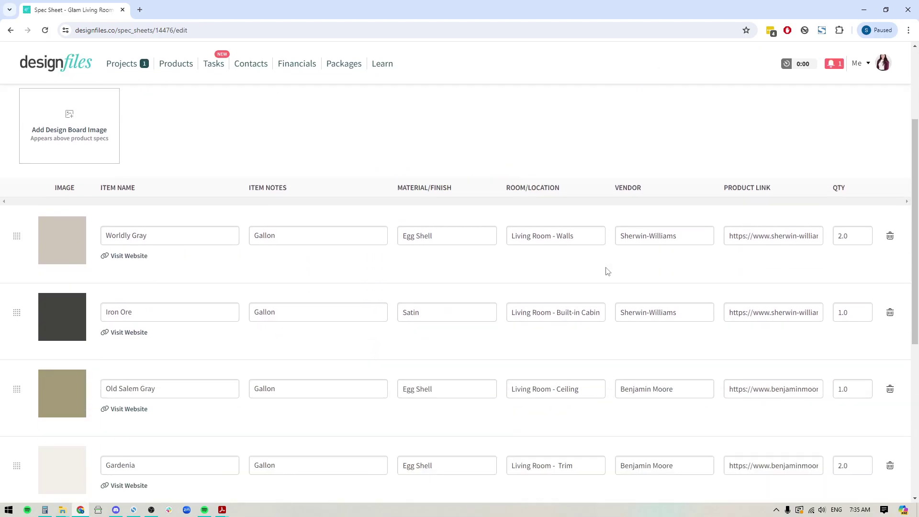